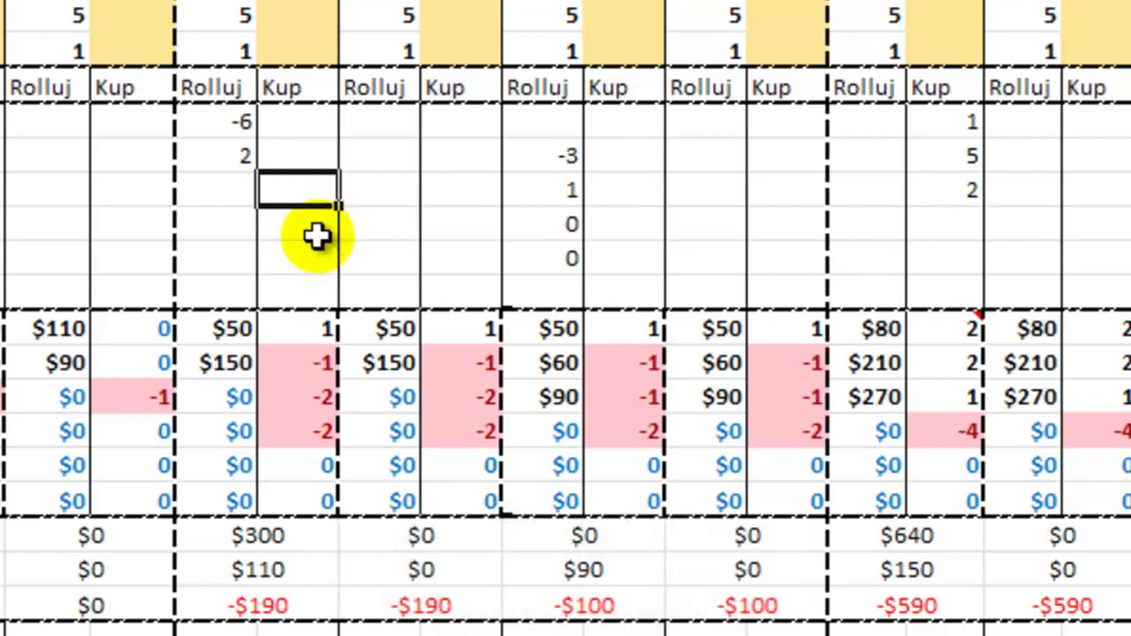
Step: Apply Center Across Selection to the totals row from the $300 cell through the fourth block
click(198, 536)
click(309, 540)
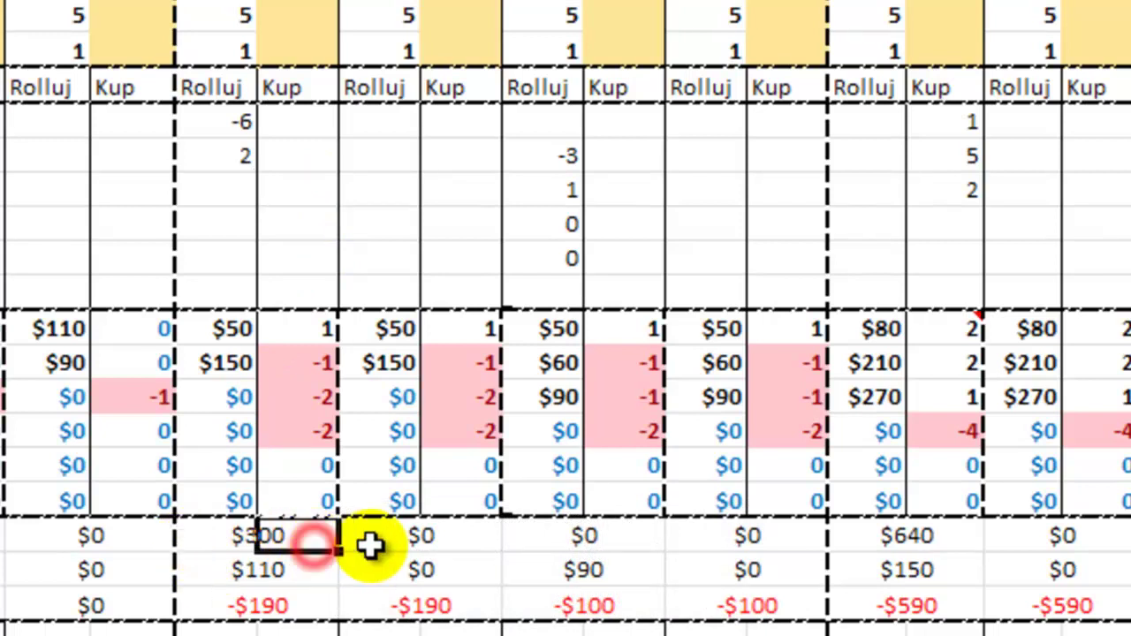
click(442, 541)
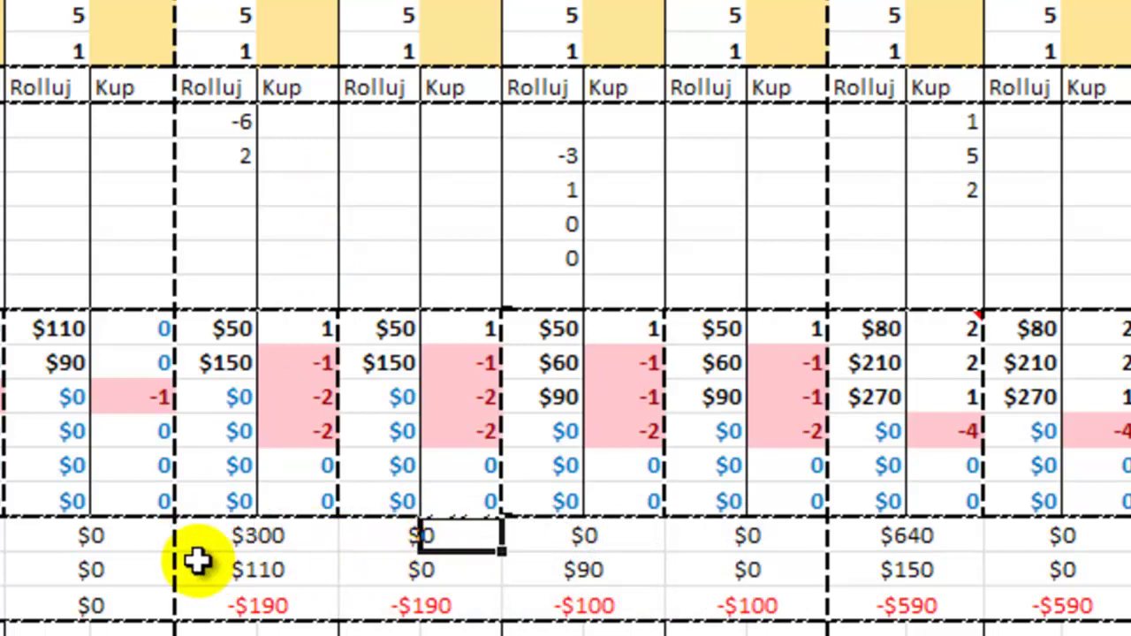
drag(202, 540, 748, 534)
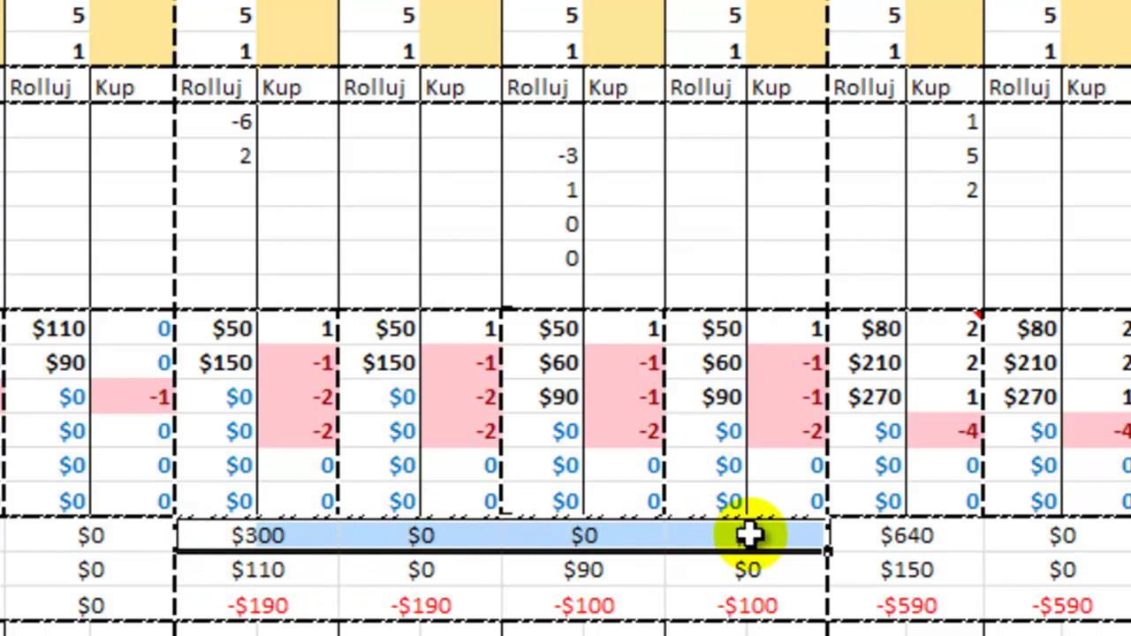
key(ctrl+1)
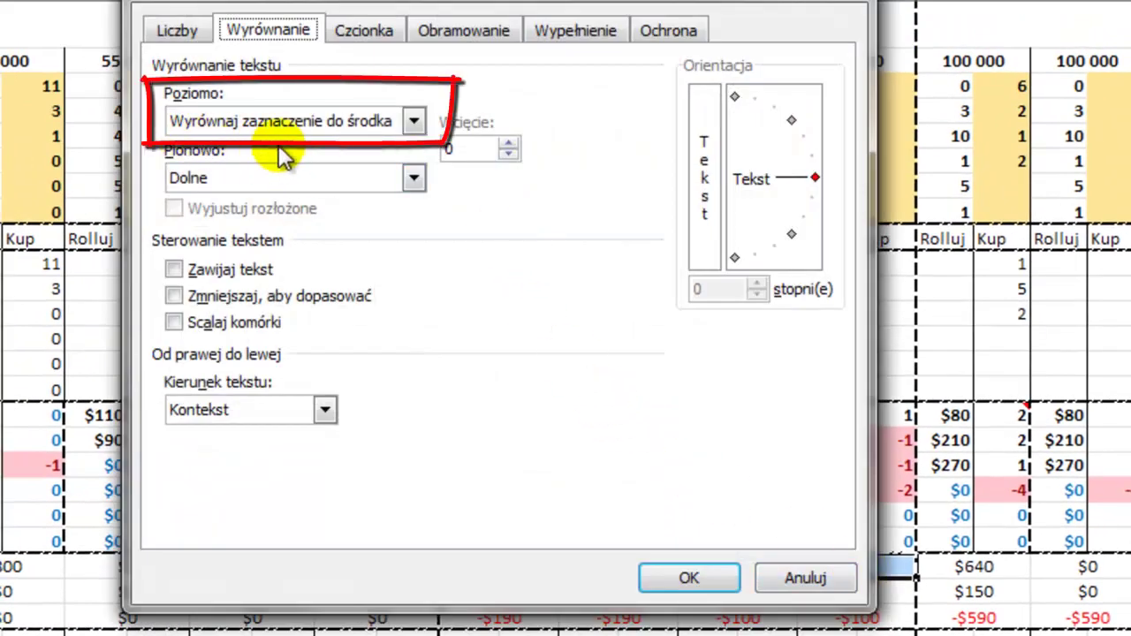
click(730, 586)
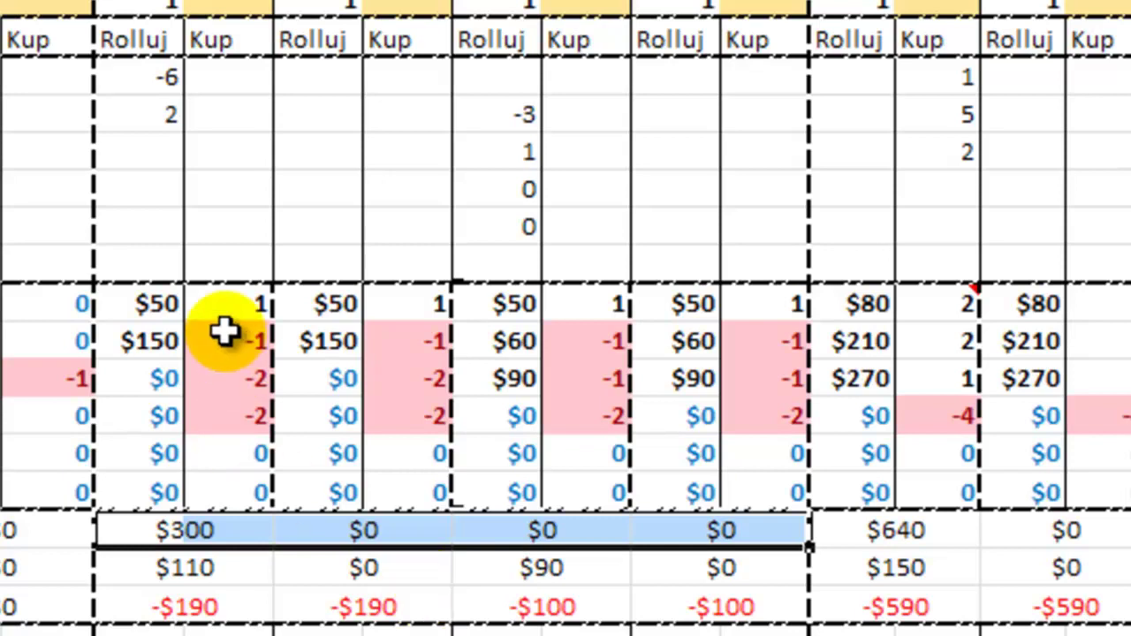
Step: Enter 1 in the second block's empty Kup cell and the two Kup cells below it
click(228, 152)
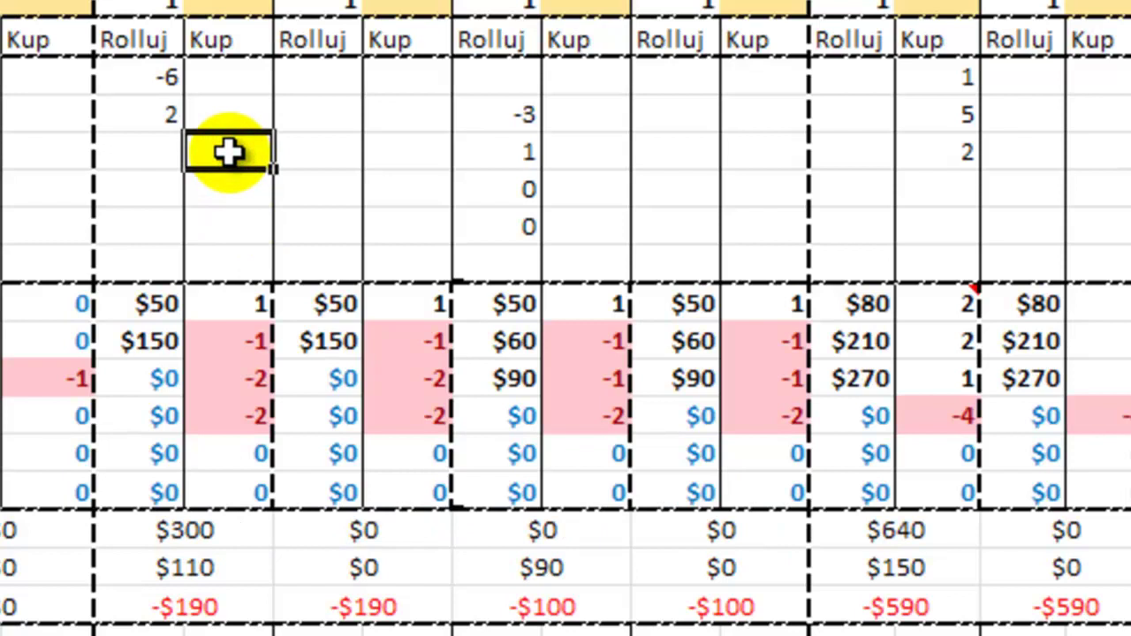
text(1)
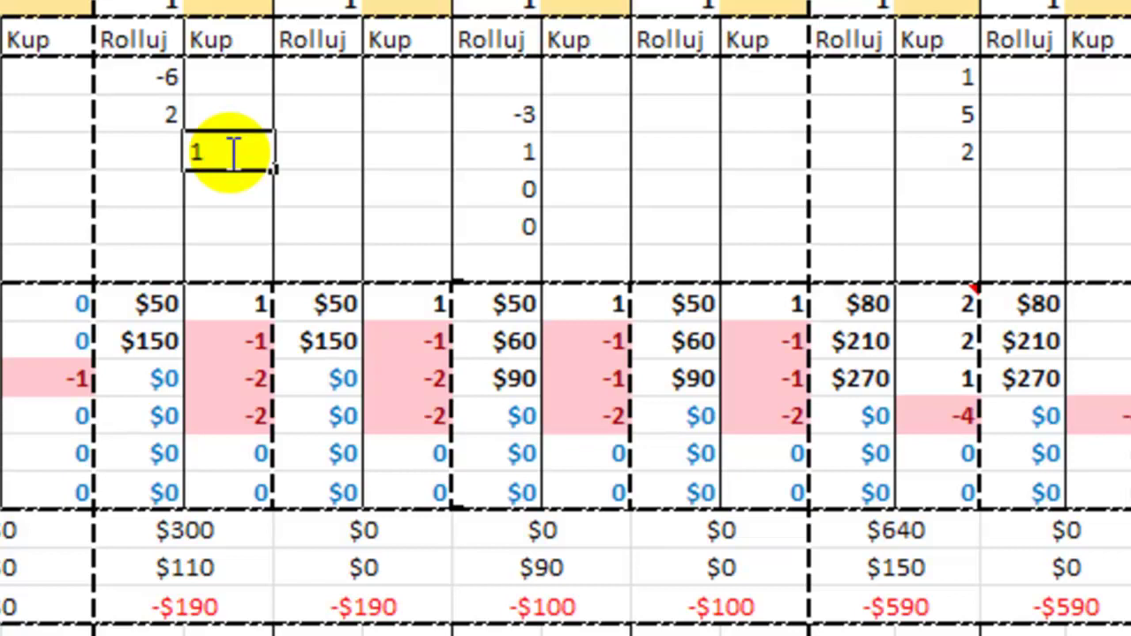
key(Return)
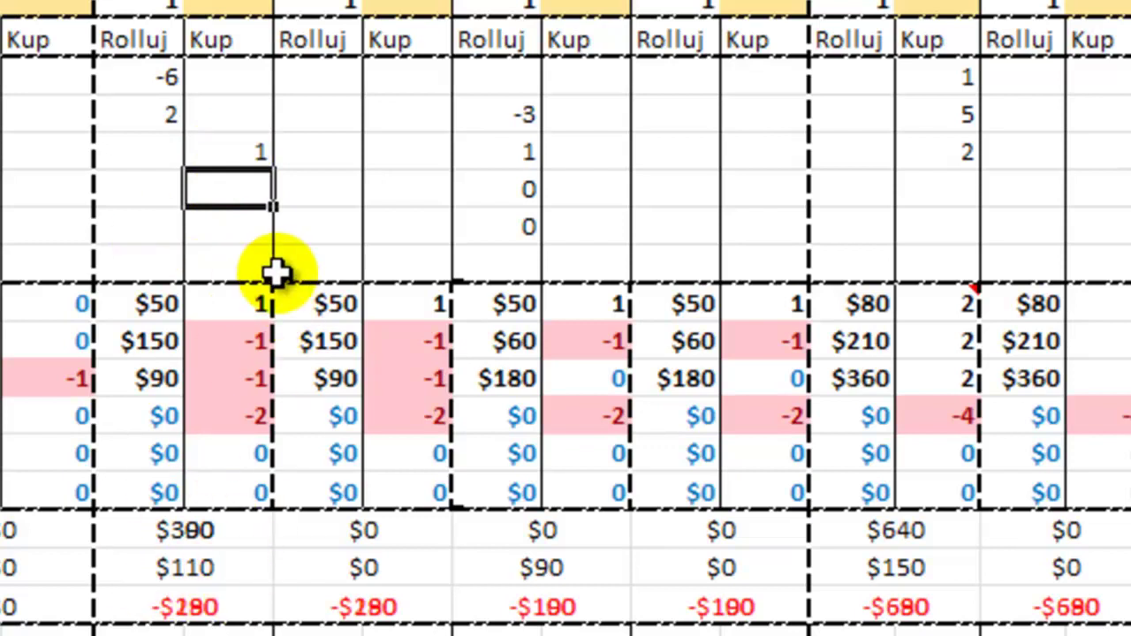
text(1)
key(Return)
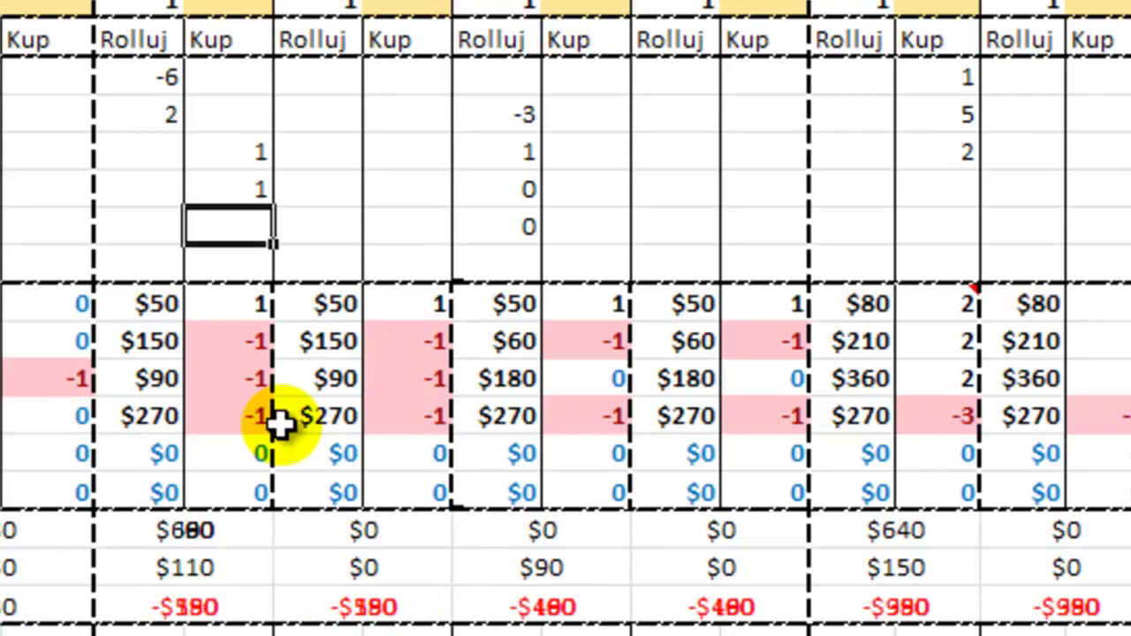
text(1)
key(Return)
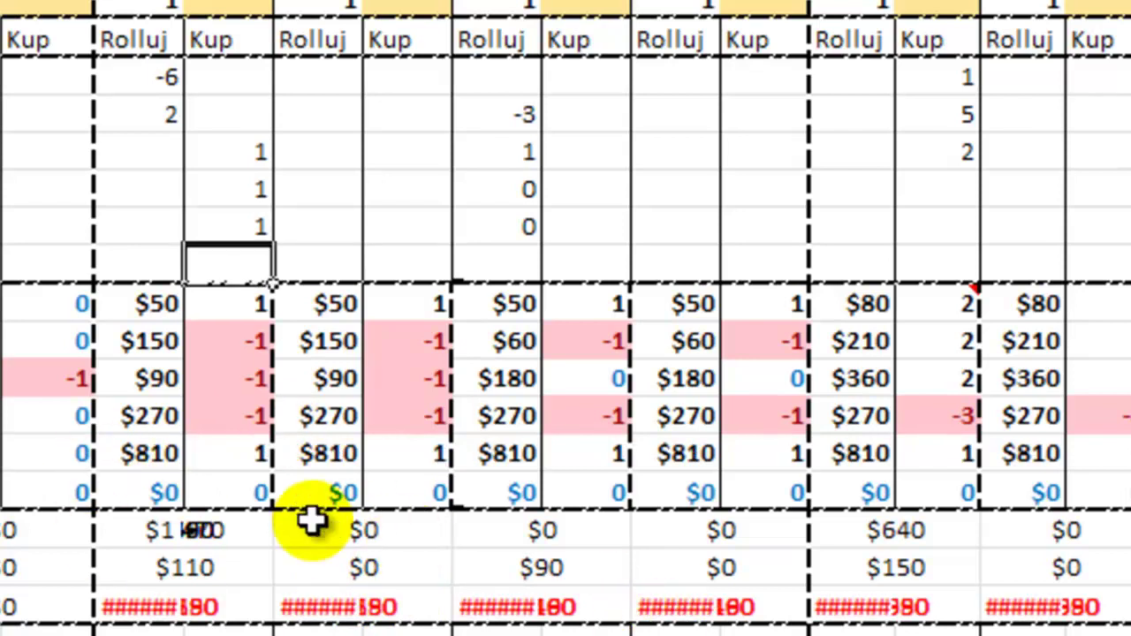
Step: Delete the third Kup entry of 1 so the $810 row returns to $0
drag(38, 495, 928, 497)
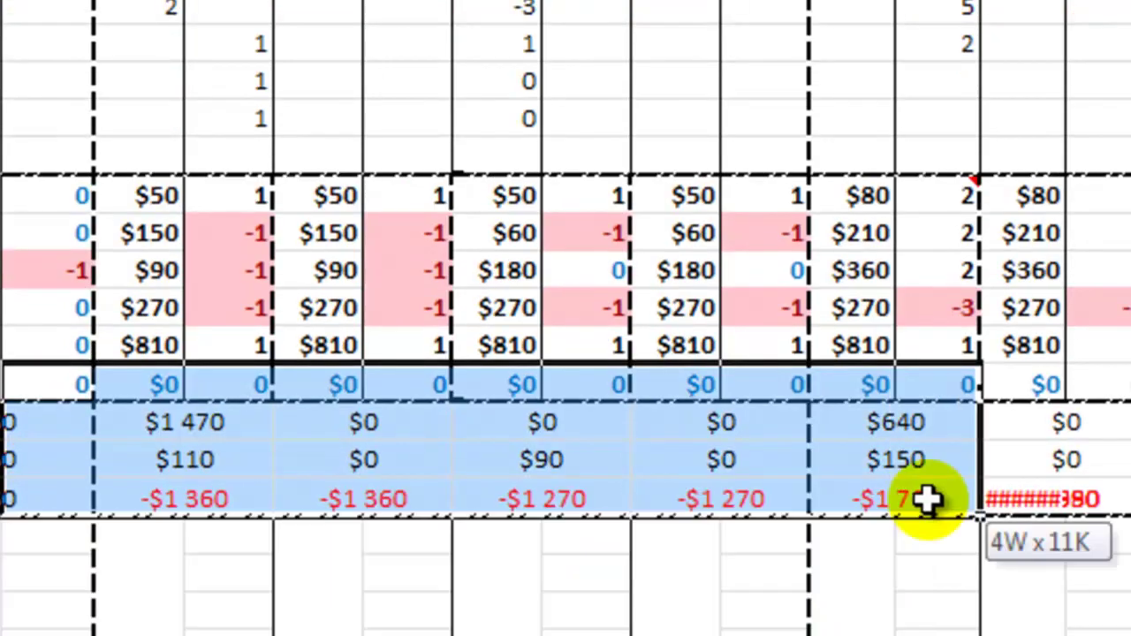
click(592, 261)
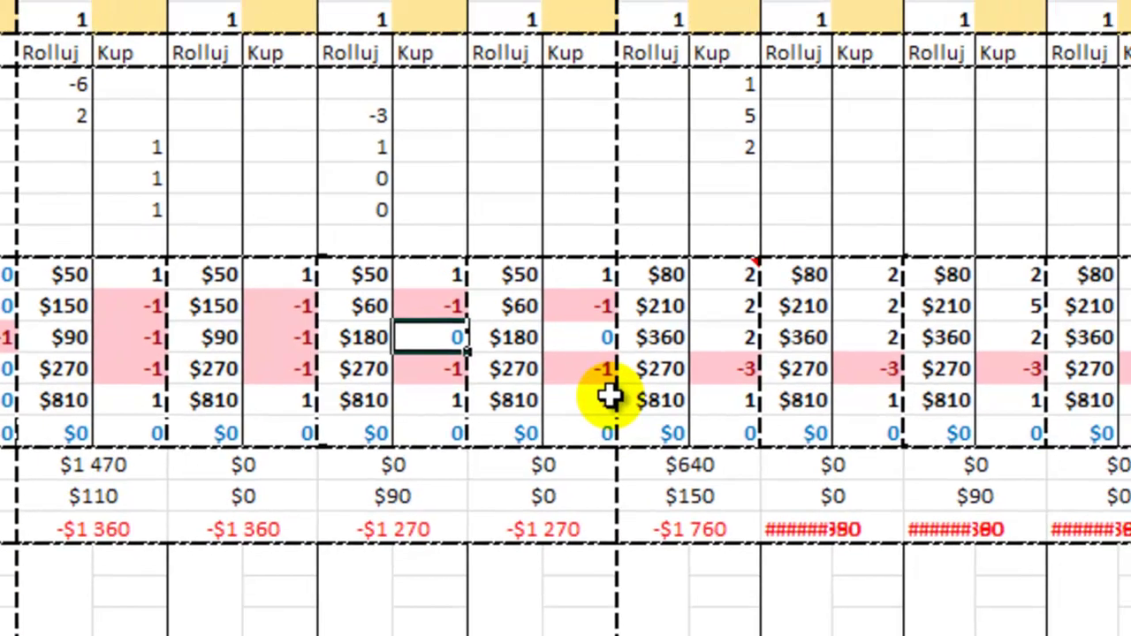
drag(608, 397, 1052, 497)
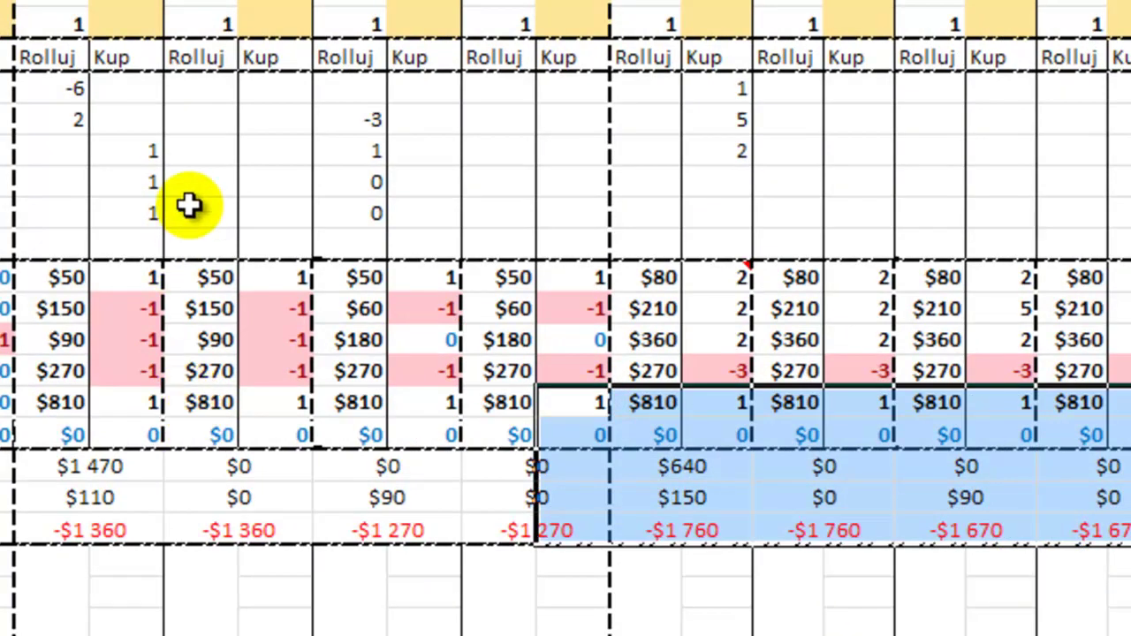
click(137, 208)
key(Delete)
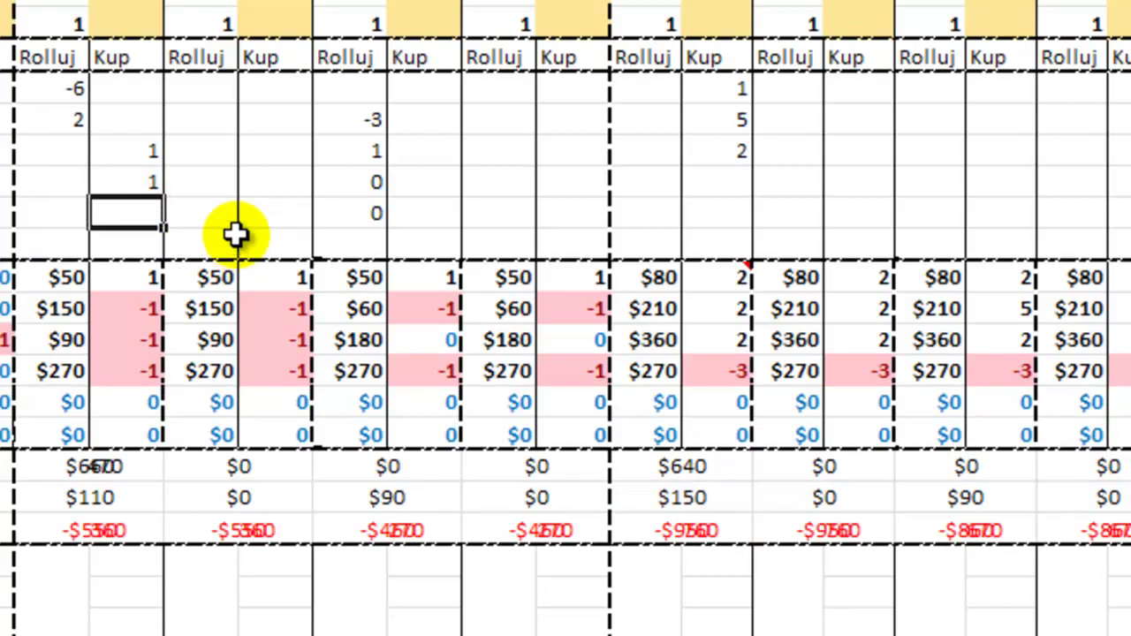
Step: Enter =LOS() in the Rolluj cell beside the second Kup 1 and recalculate it with F9
click(217, 183)
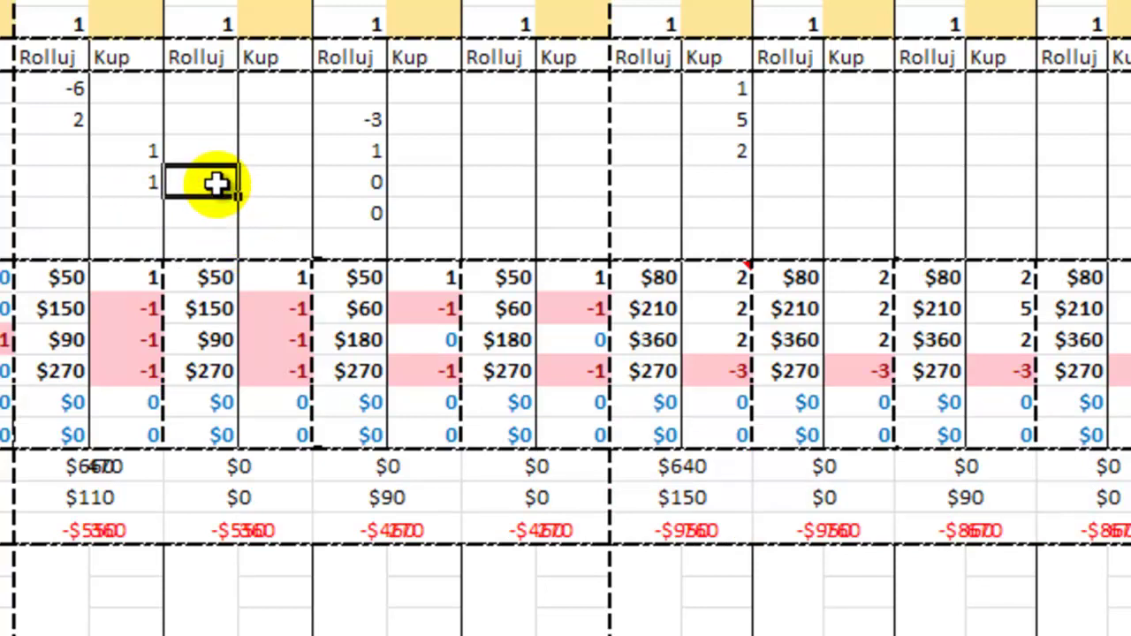
key(F9)
text(=los)
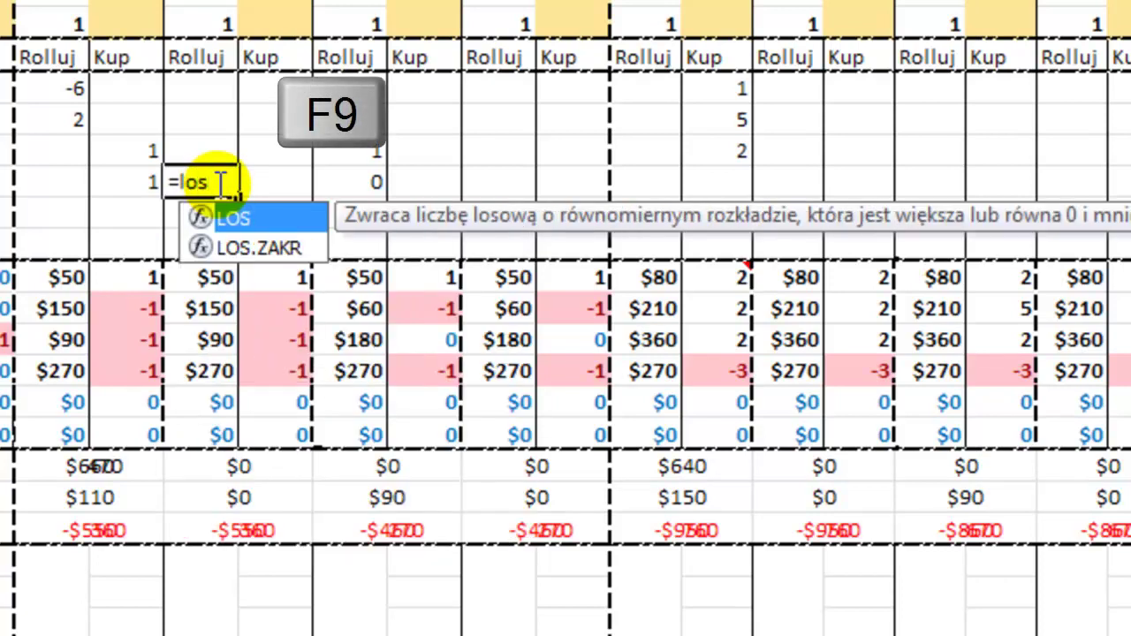
text(()
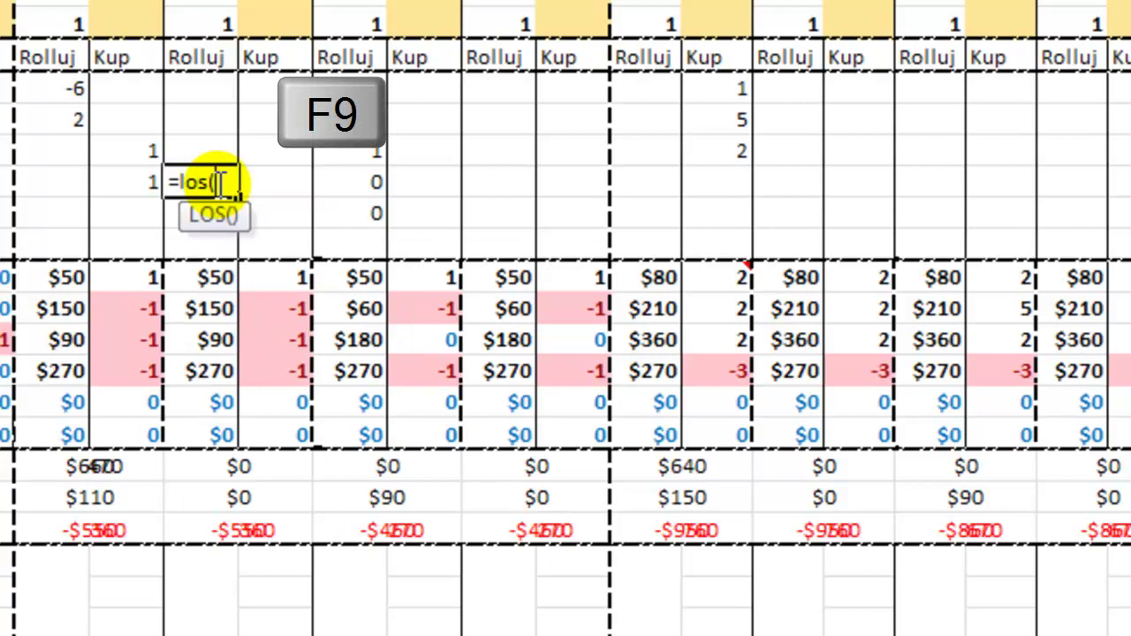
key(Return)
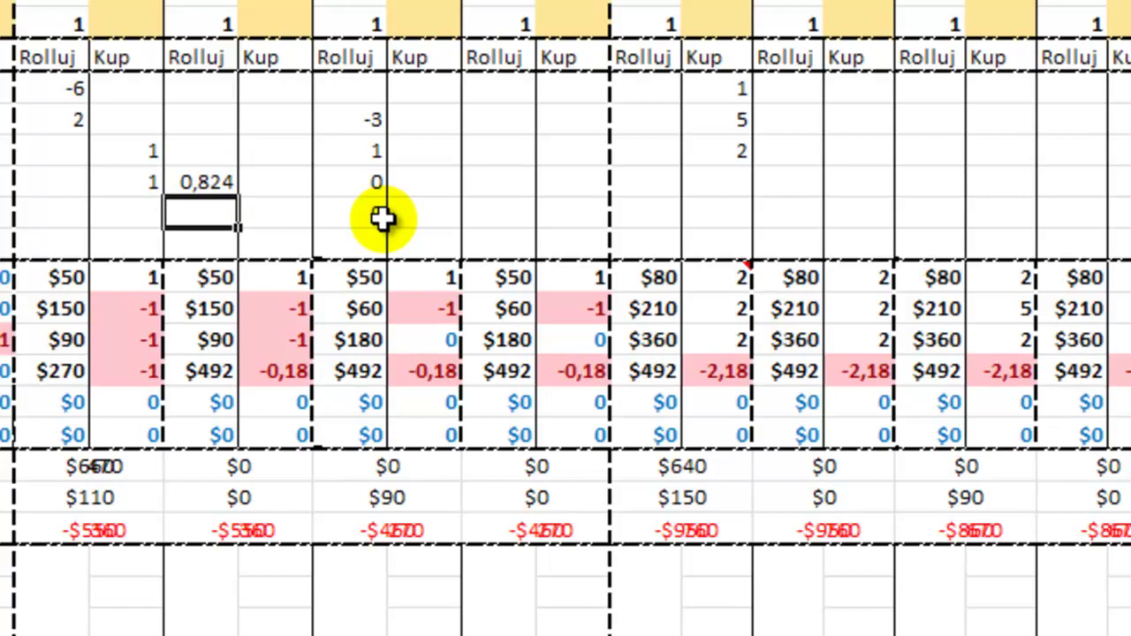
key(F9)
key(F9)
key(F9)
key(F9)
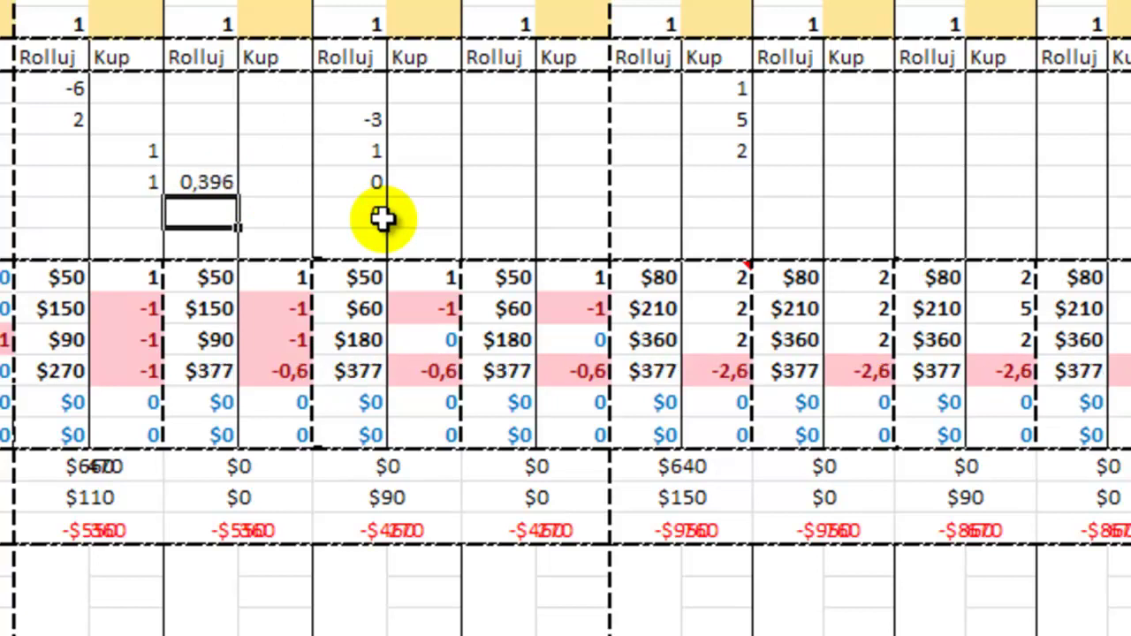
mouse_move(44, 404)
mouse_down()
mouse_move(500, 516)
mouse_move(575, 515)
mouse_up()
Step: Set week 4's Czerwony Kup quantity to 1 and review the recalculated totals
click(124, 212)
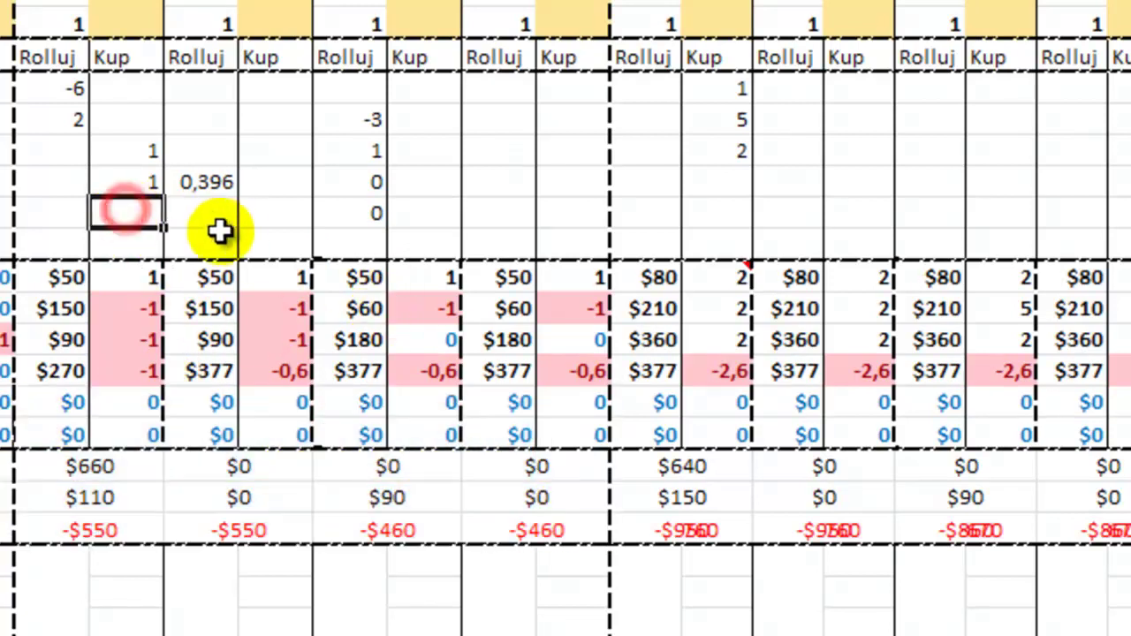
text(1)
key(Return)
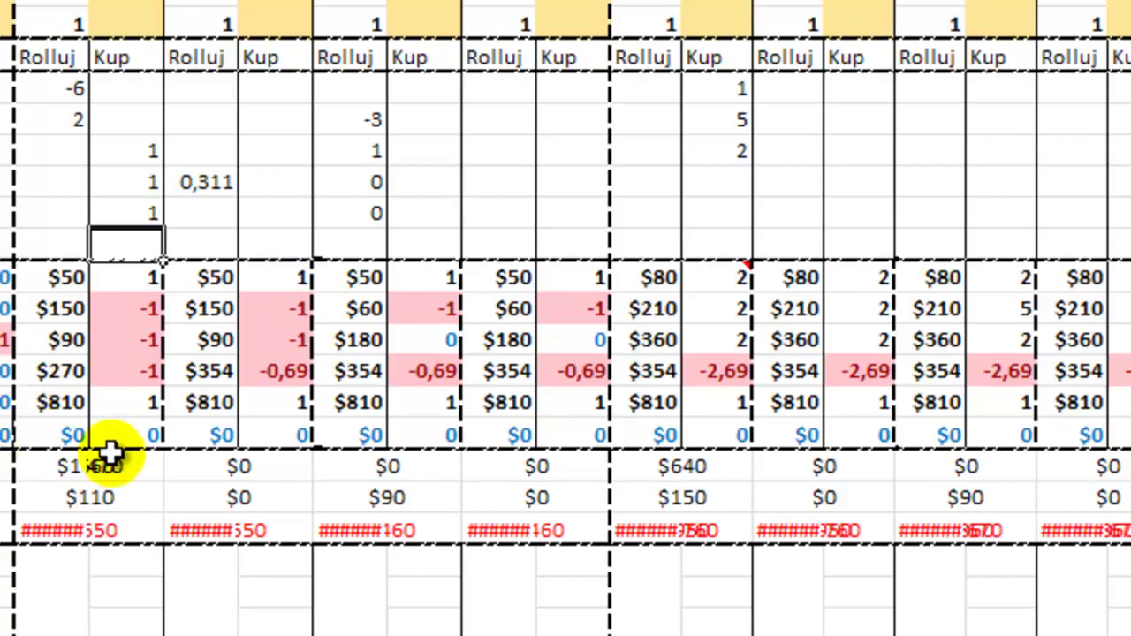
mouse_move(8, 402)
mouse_down()
mouse_move(461, 502)
mouse_move(587, 543)
mouse_up()
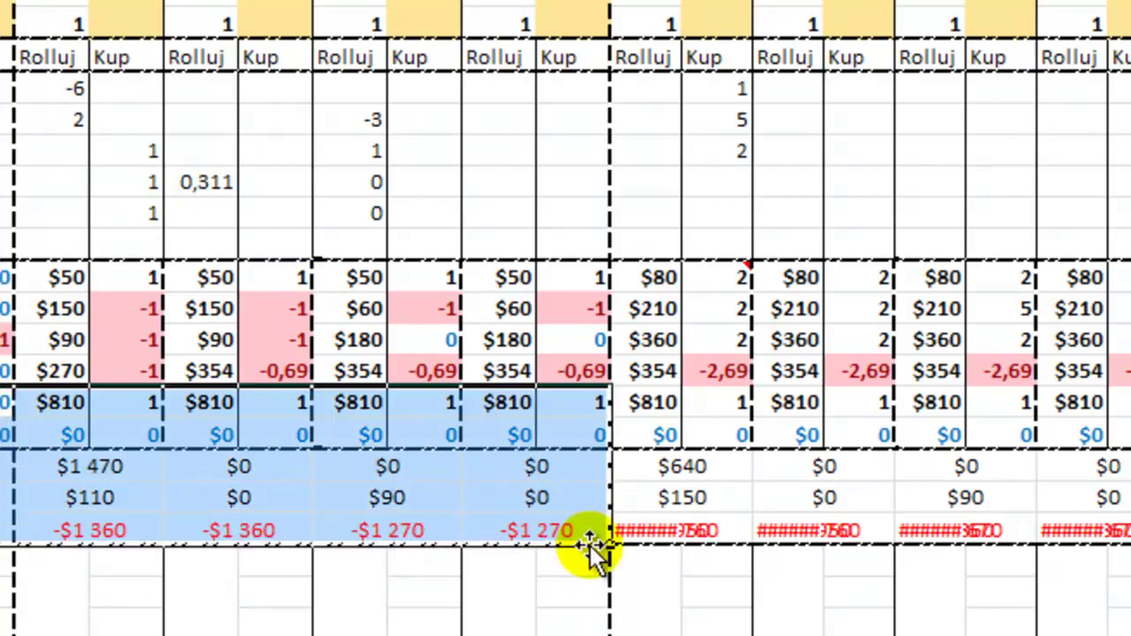
click(485, 313)
Step: Change week 4's Zielony Kup quantity to 2
click(133, 184)
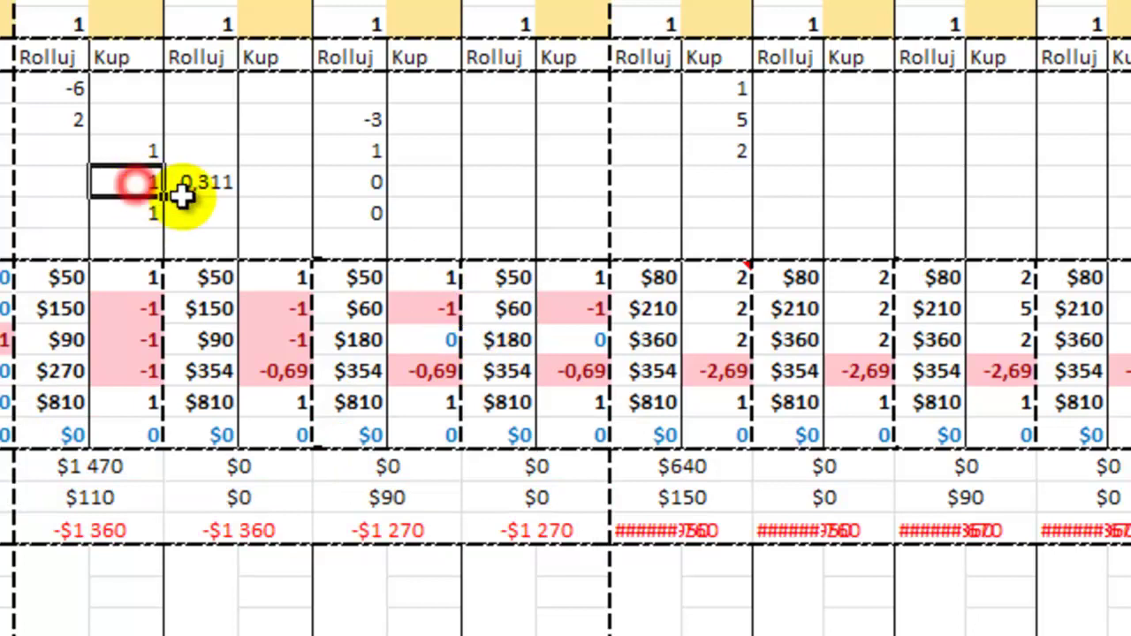
text(2)
key(Return)
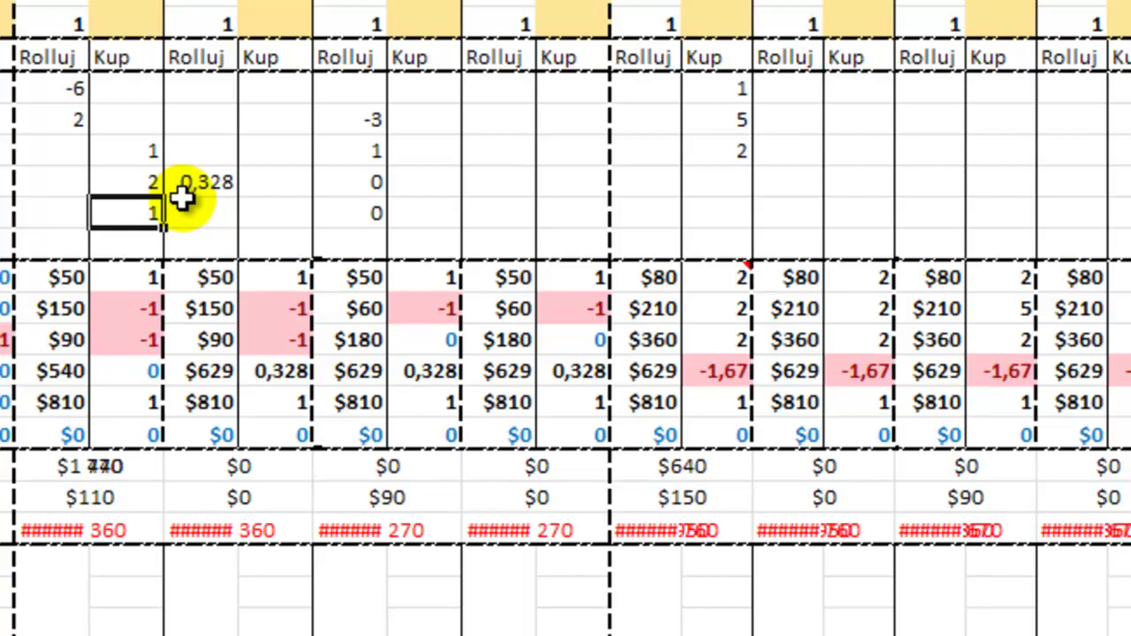
scroll(265, 241, up, 1)
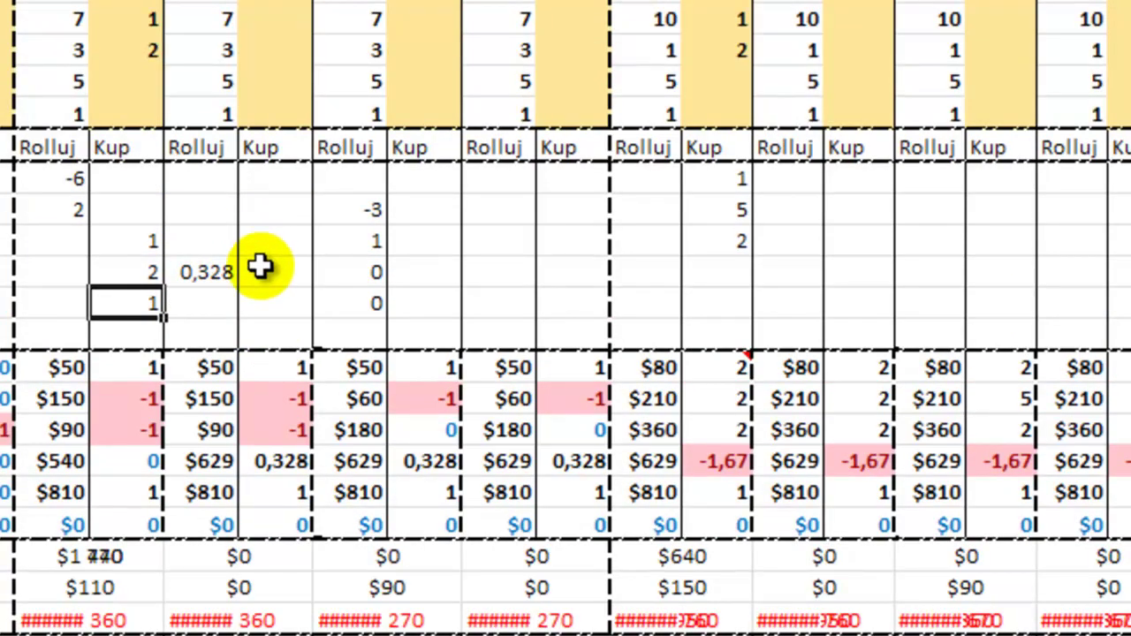
Step: Change week 4's Zielony Ilość value to 3
click(123, 51)
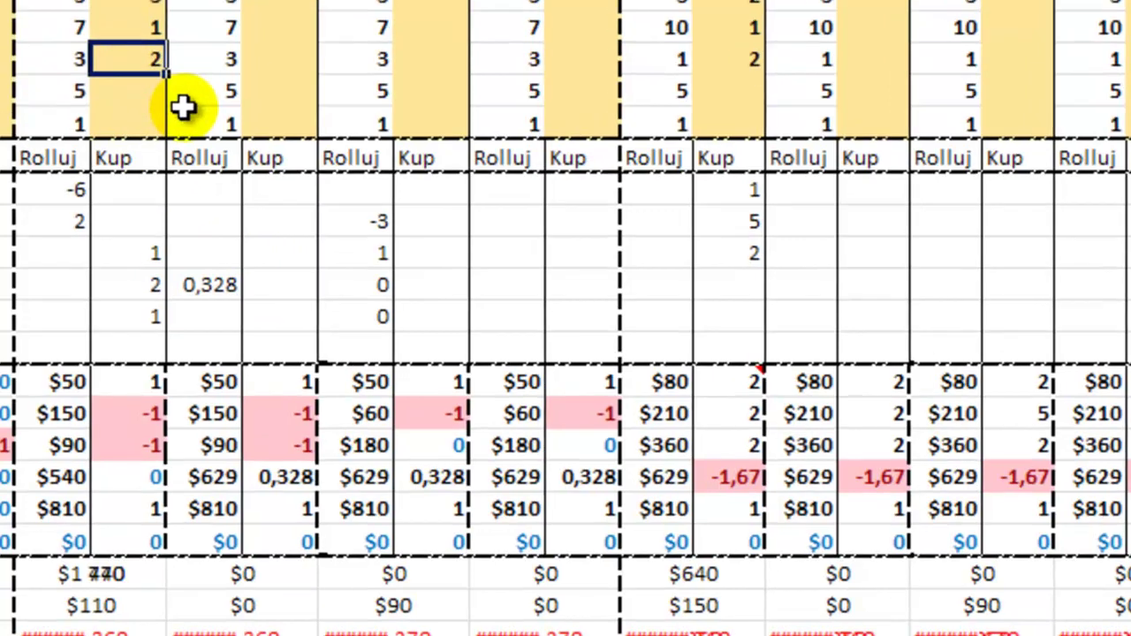
text(3)
key(Return)
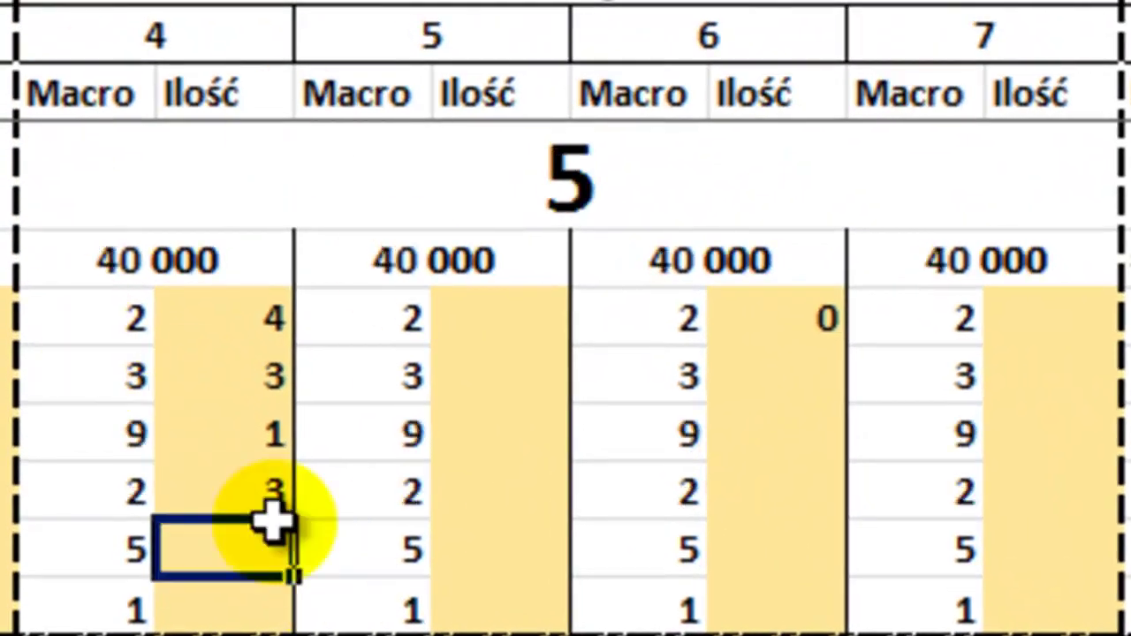
Step: Apply Center Across Selection to the 40 000 budget row across weeks 4–7
drag(53, 256, 994, 252)
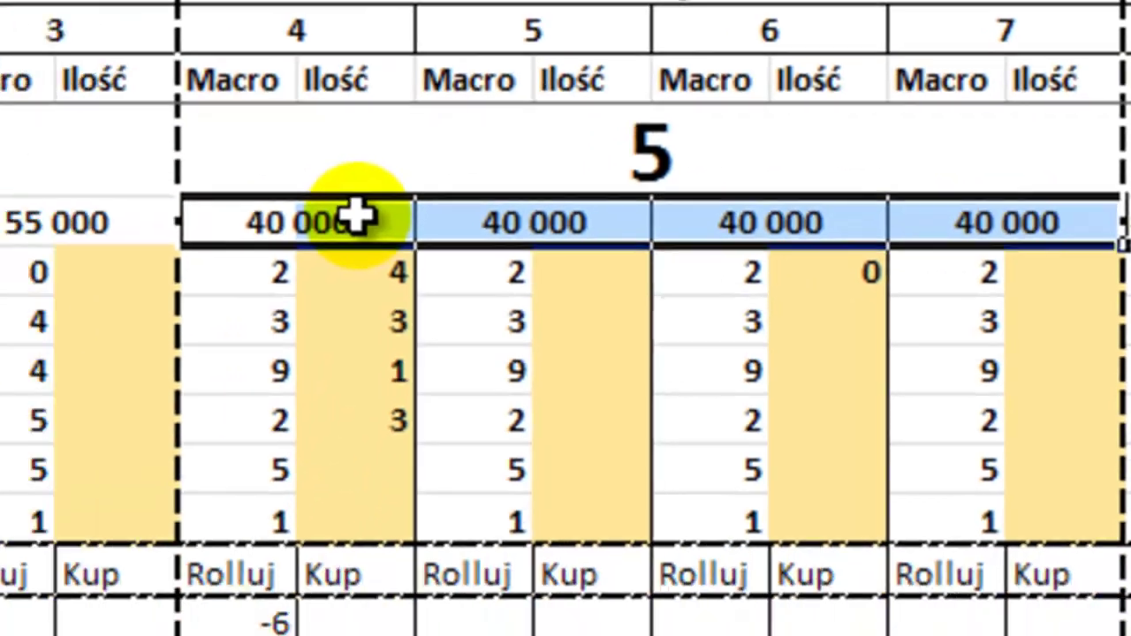
key(ctrl+1)
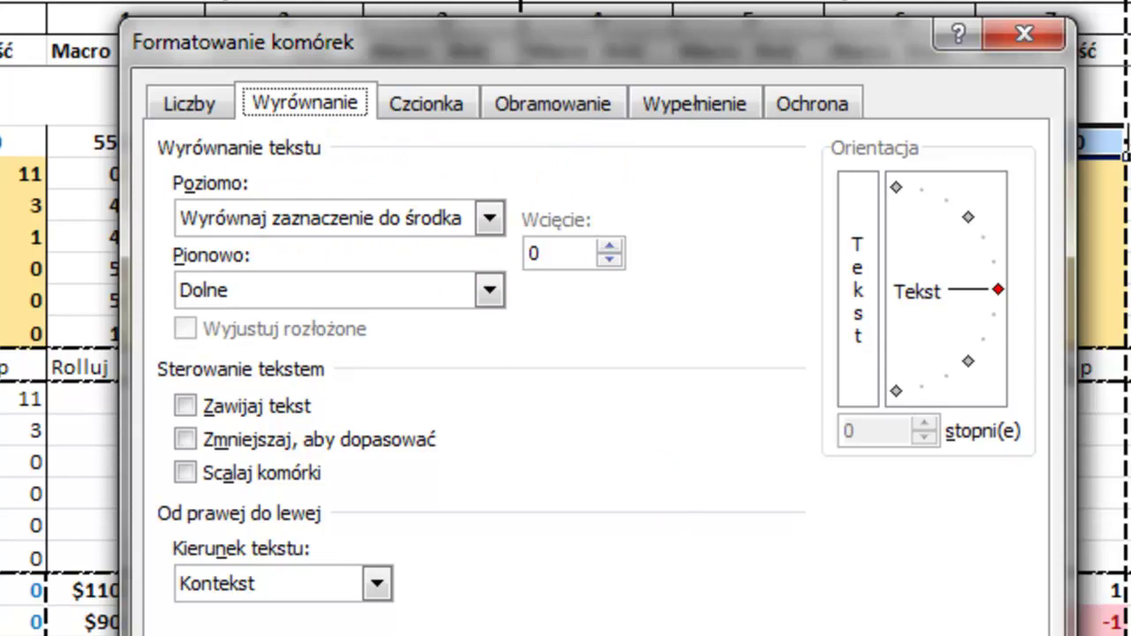
key(Return)
Step: Set week 4's Ilość value back to 2
click(661, 269)
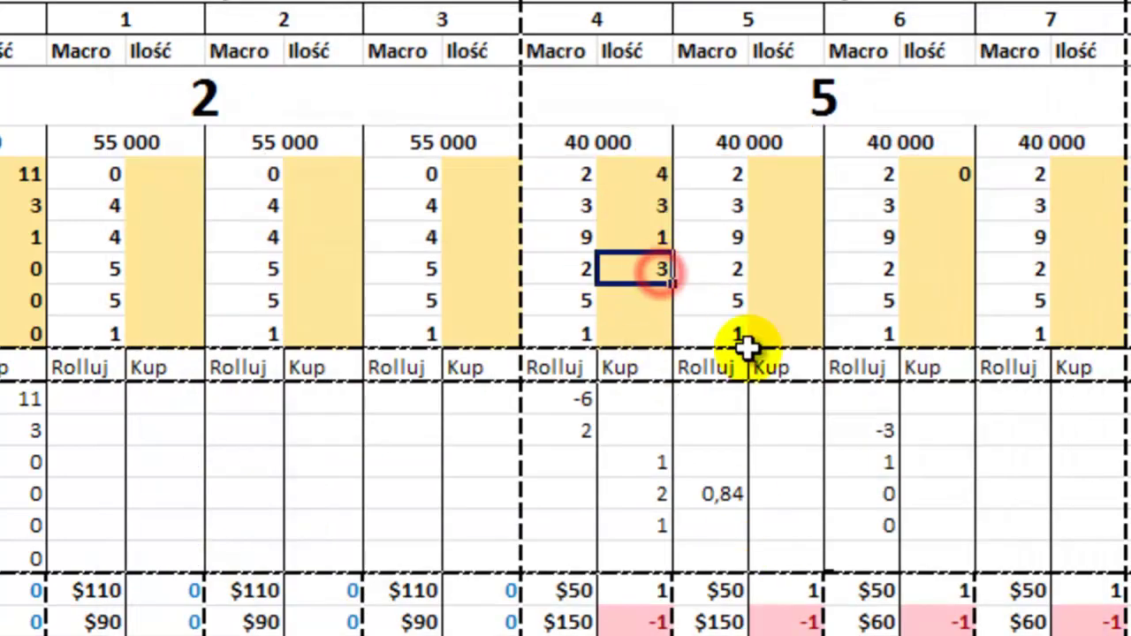
text(2)
key(Return)
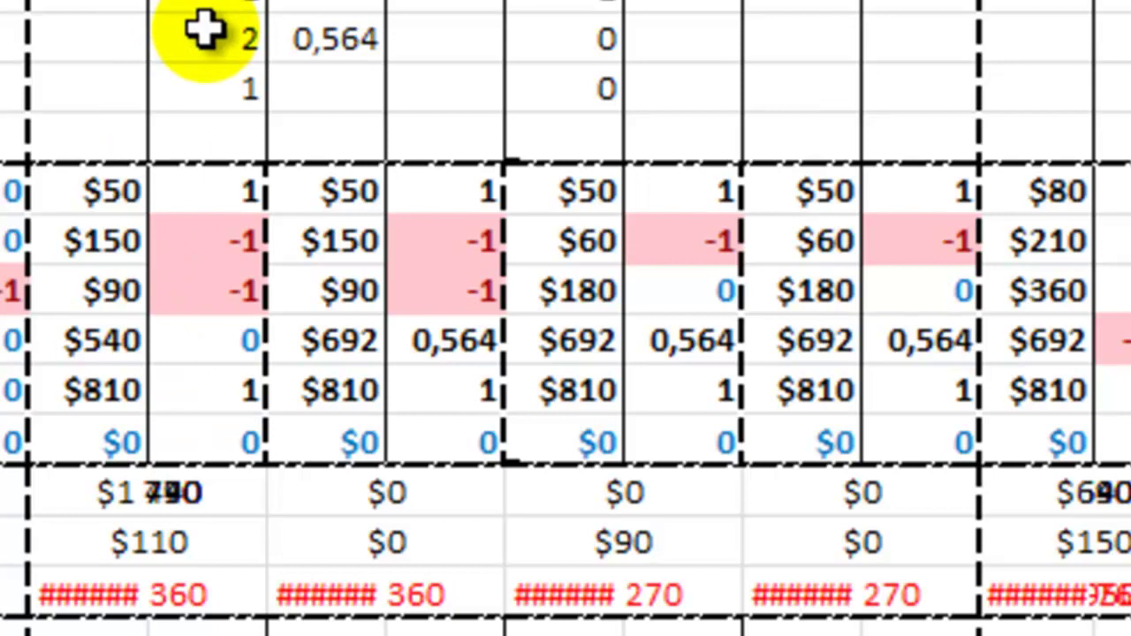
Step: Select week 4's Koszt, Zarobki and Suma Zysków total cells, K26:L28
scroll(205, 31, down, 1)
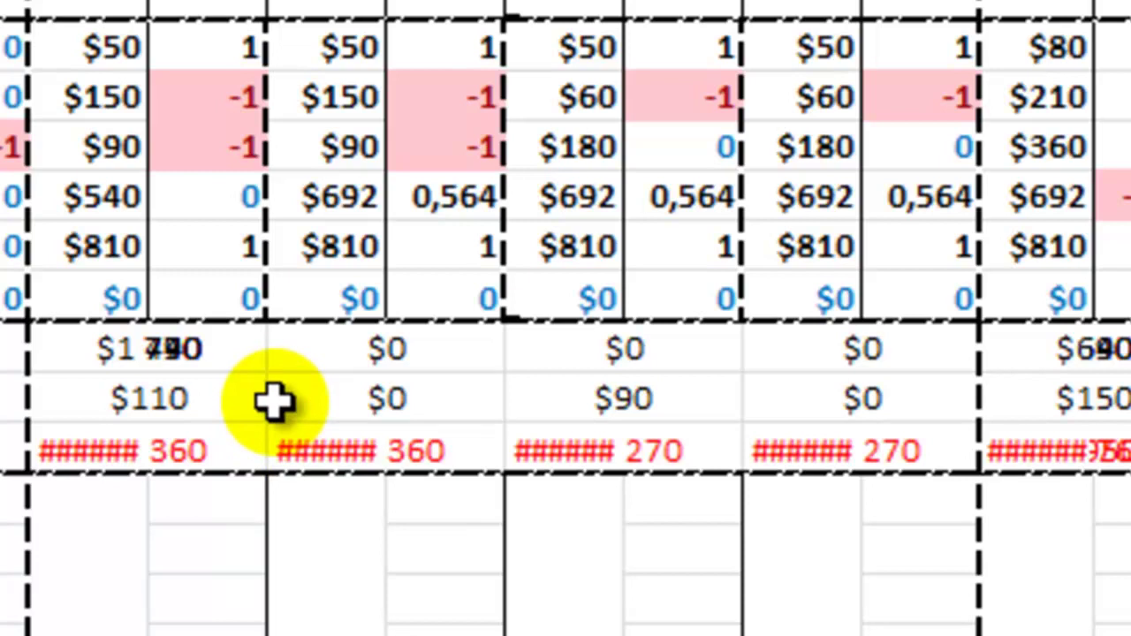
drag(88, 353, 909, 434)
click(182, 442)
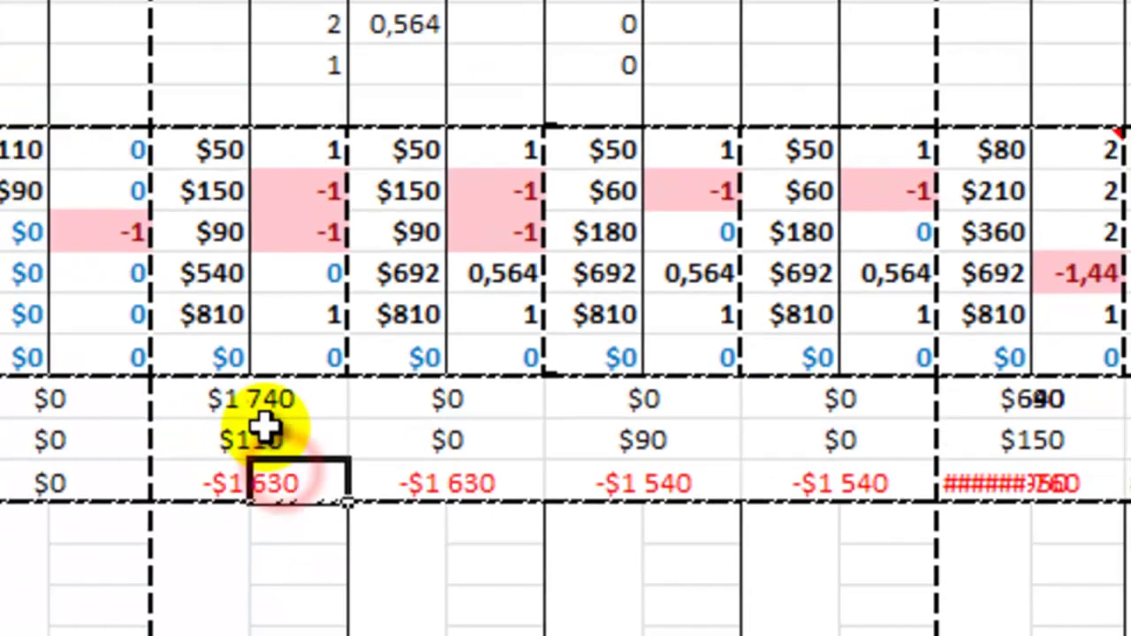
drag(526, 536, 530, 570)
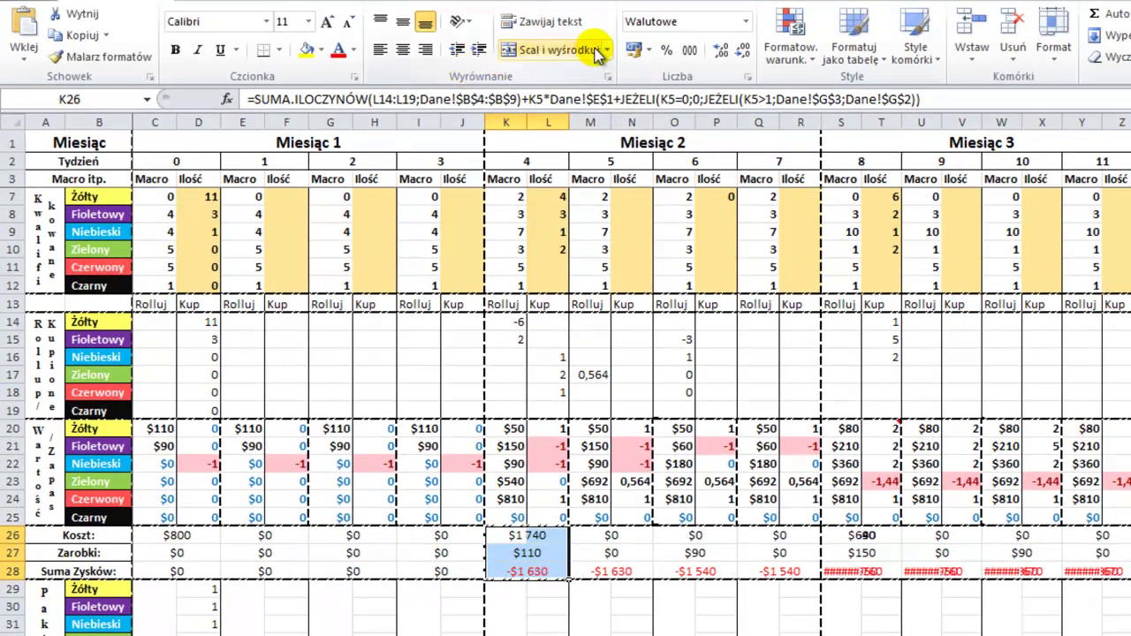
Step: Unmerge K26:L28, then enter week 4 Kup quantities of 3 for Zielony and 2 for Czerwony
click(607, 50)
click(580, 94)
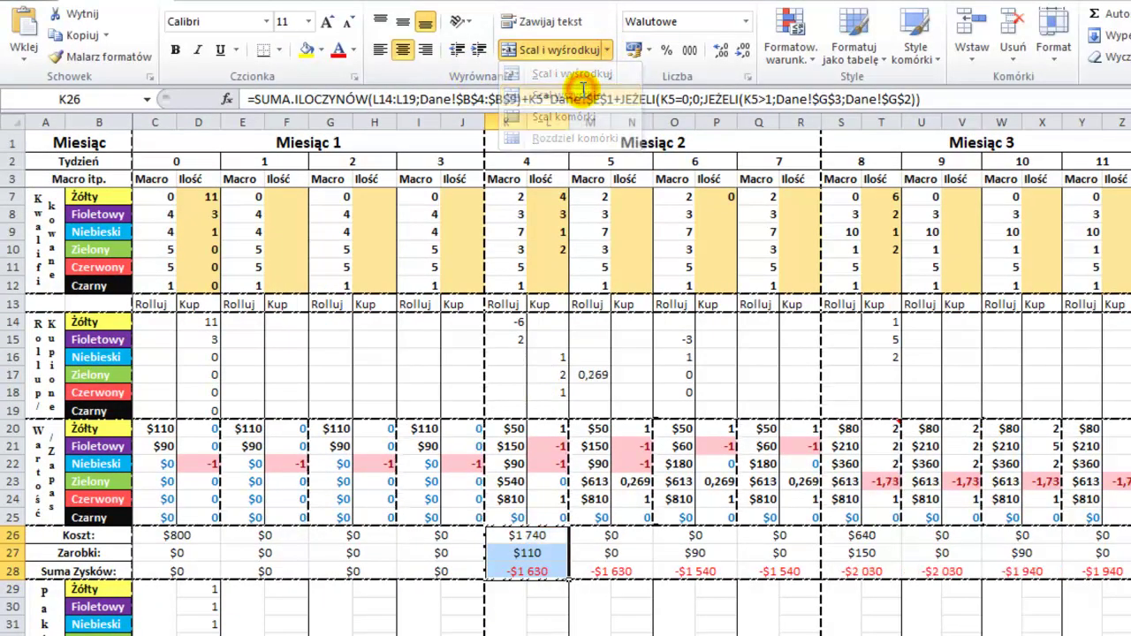
click(559, 375)
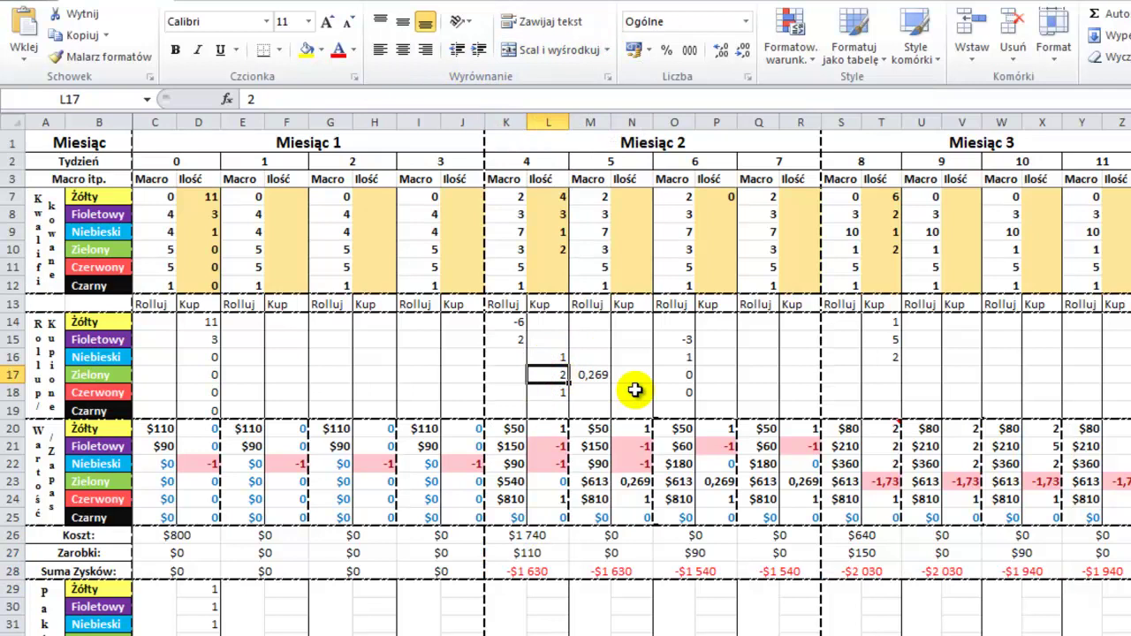
text(3)
key(Return)
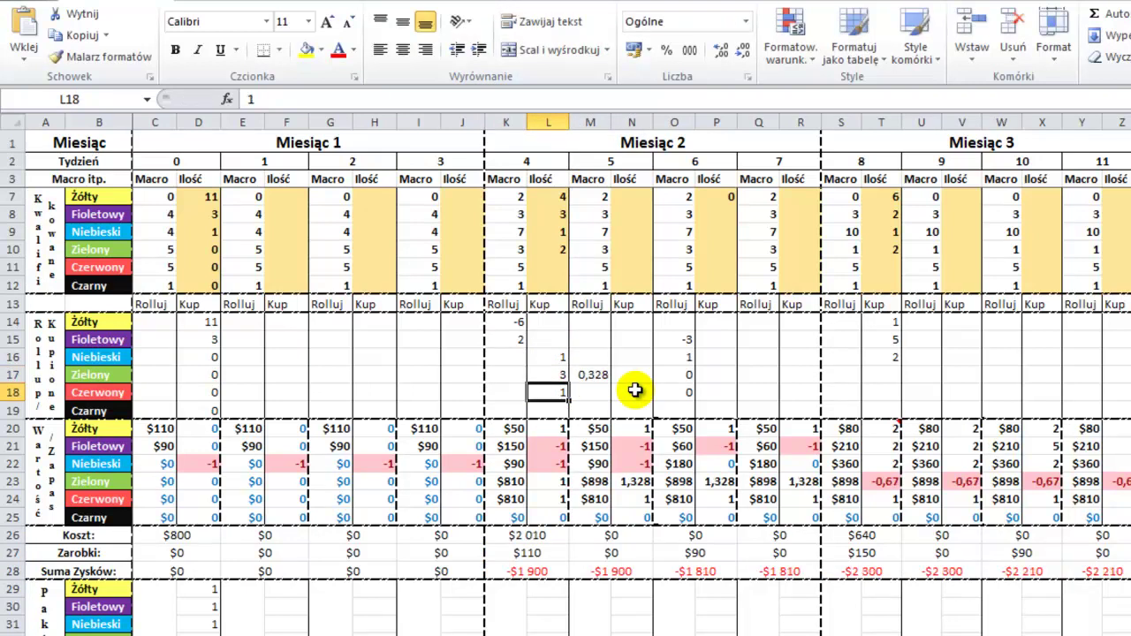
text(2)
key(Return)
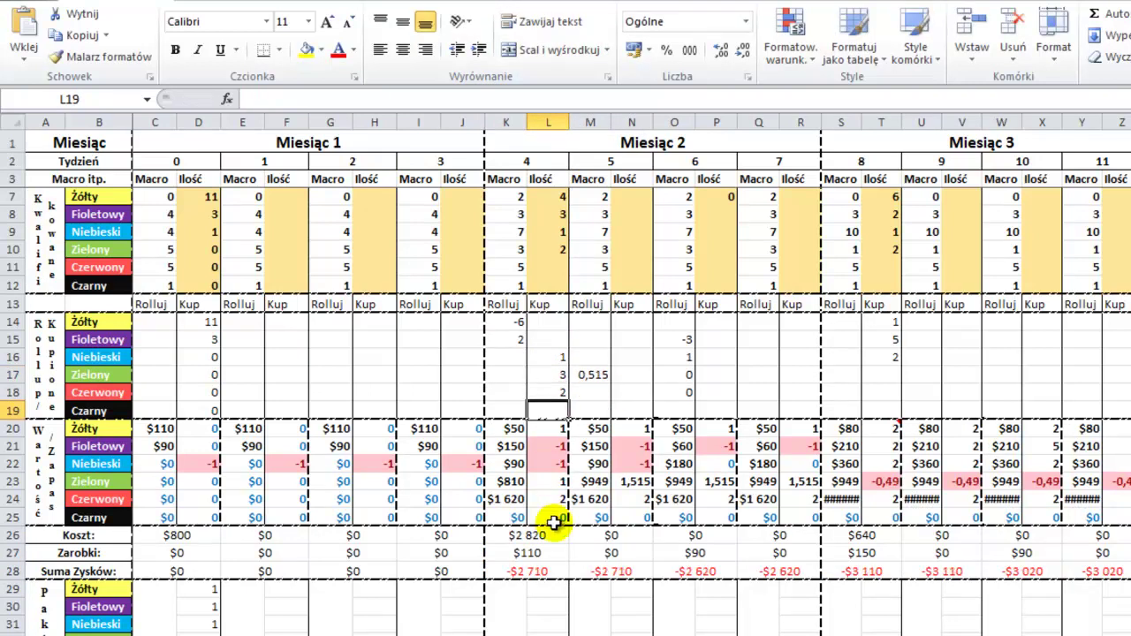